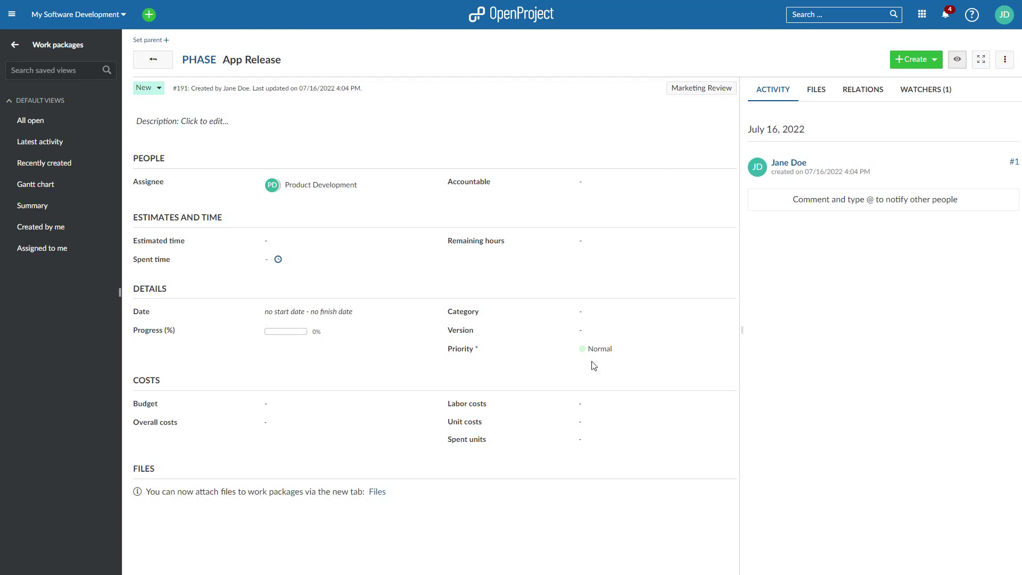
- Apply the Marketing Review action to the App Release work package
left_click(701, 87)
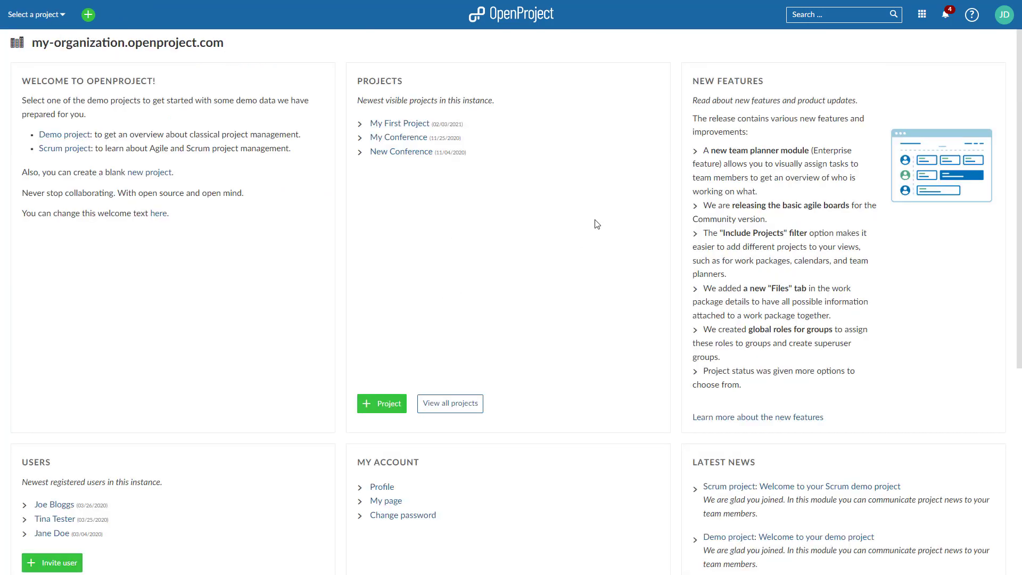
- Go to Administration's work package Custom actions page
left_click(1005, 15)
left_click(953, 74)
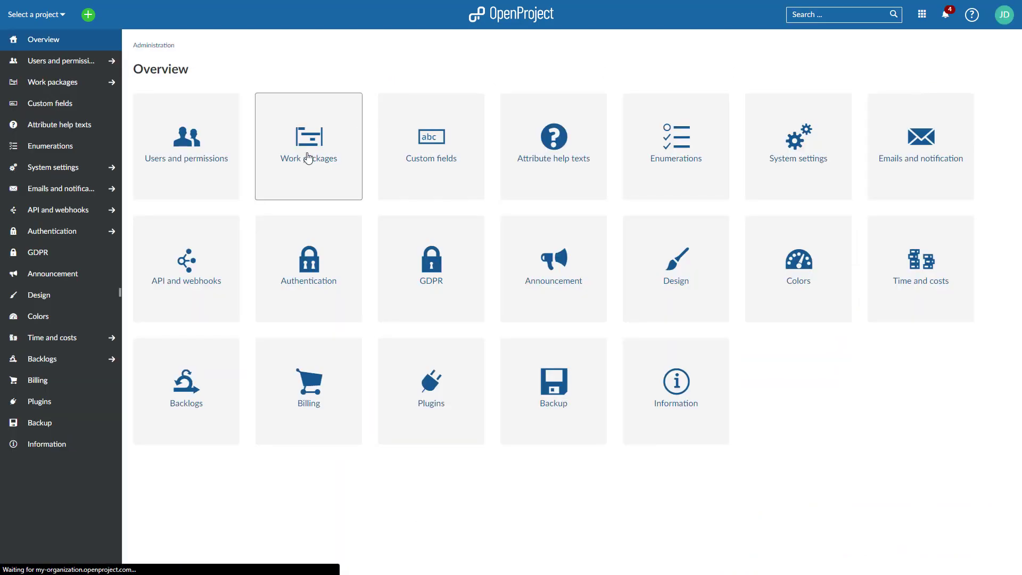
left_click(308, 157)
left_click(42, 151)
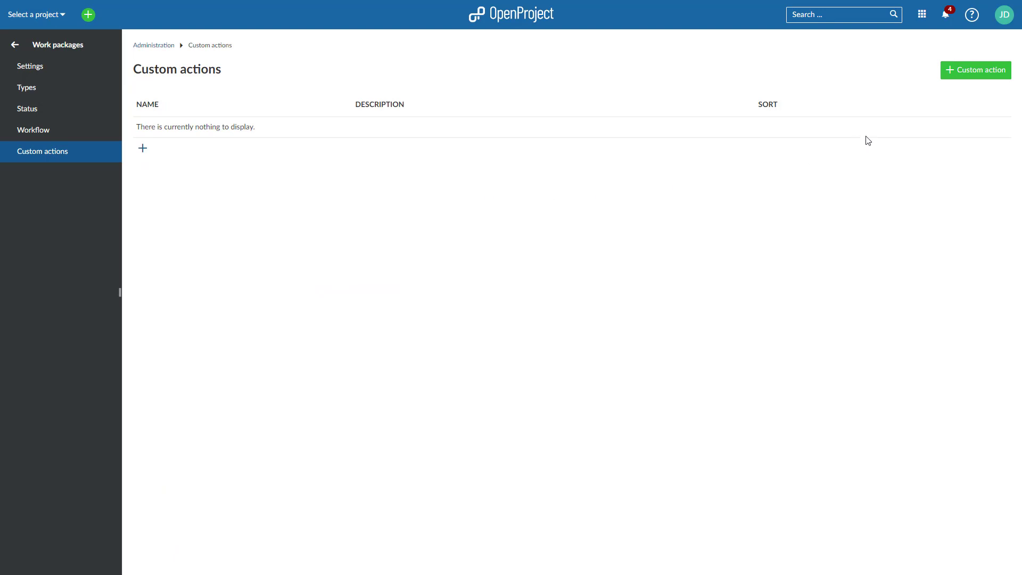
- Start a new custom action named 'Marketing Review' and describe its New-to-In-Progress changes
left_click(976, 69)
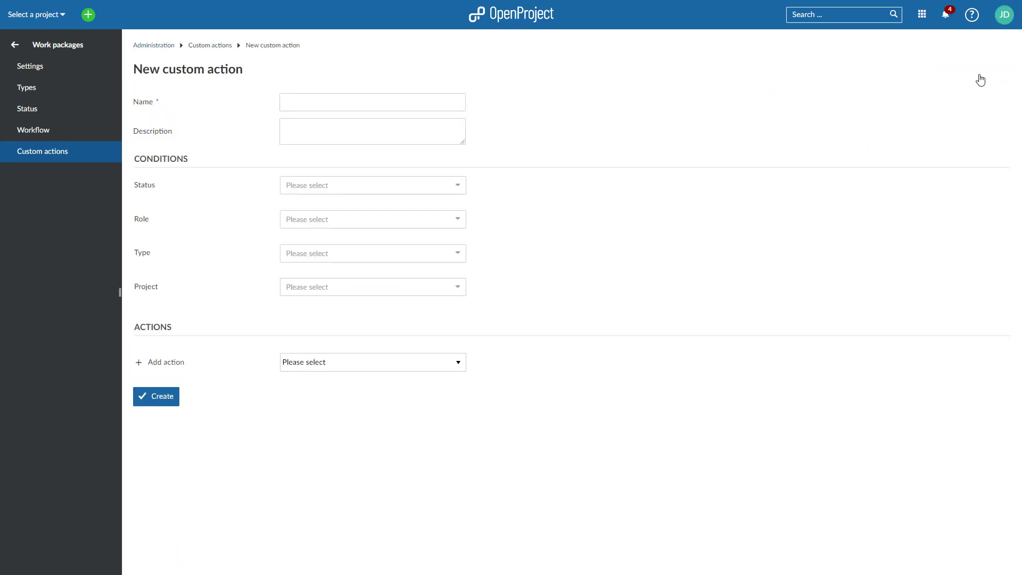
left_click(404, 106)
type("Marketing R")
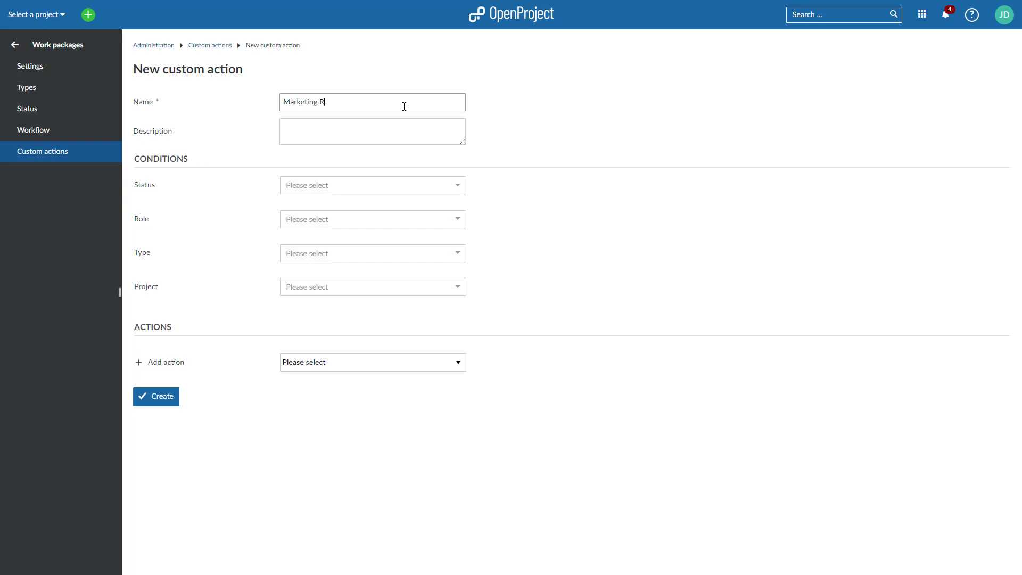
type("eview")
left_click(381, 130)
type("Set a Task status from New to In Progress and assign it to the Marketing Team. Progress is set to 75%.")
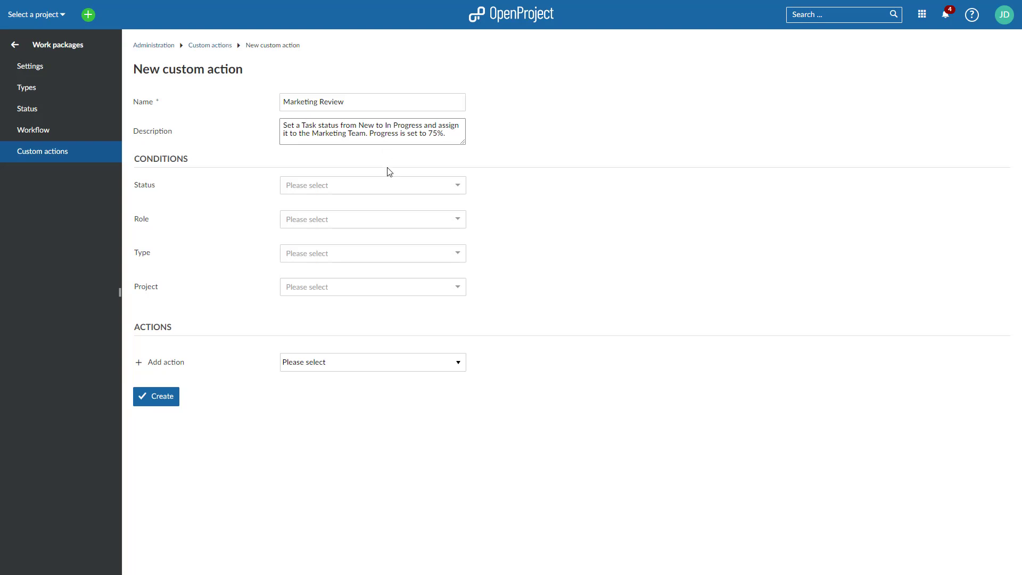
- Limit Marketing Review to work packages with status New and type Phase
left_click(383, 191)
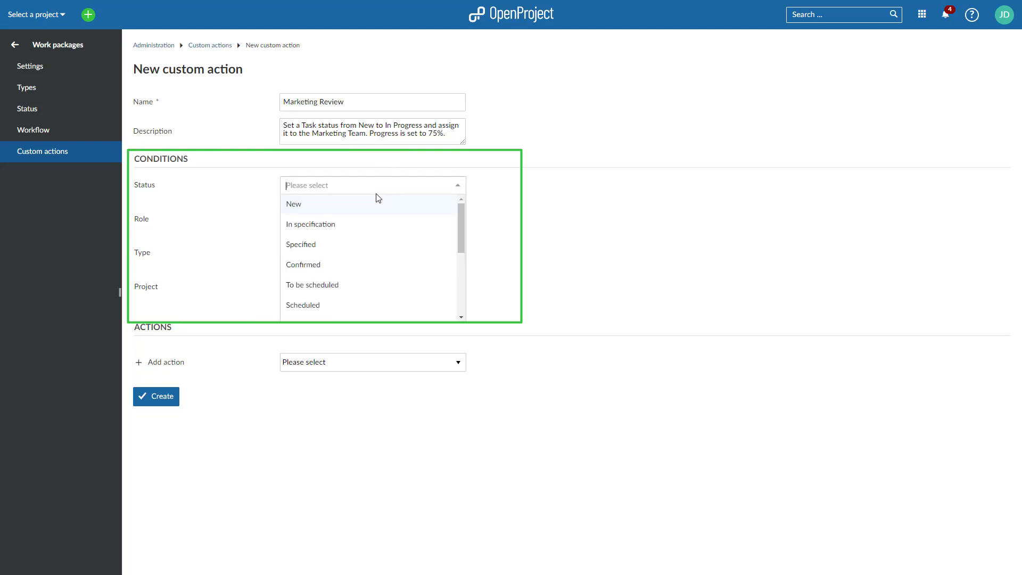
left_click(319, 208)
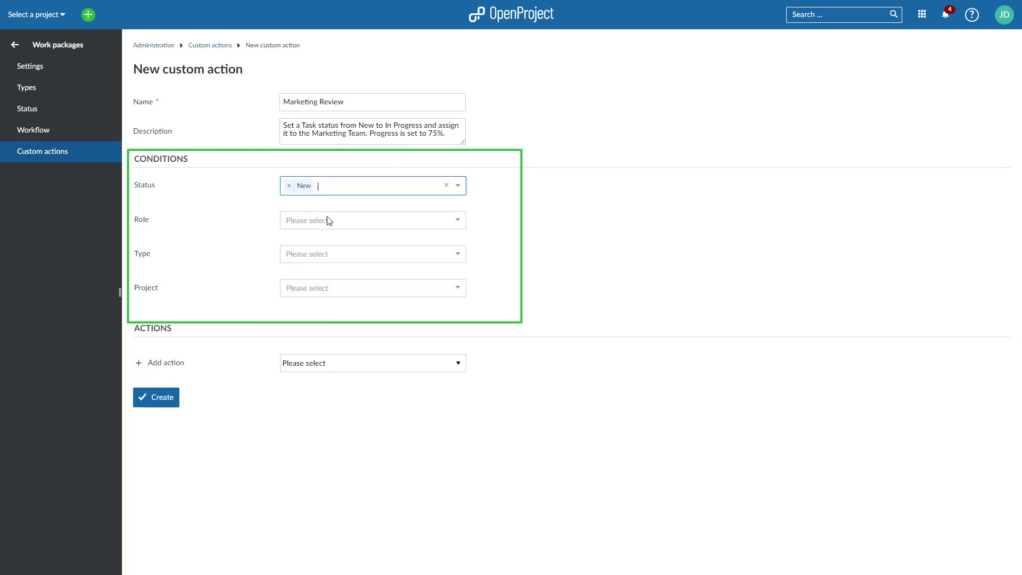
left_click(342, 253)
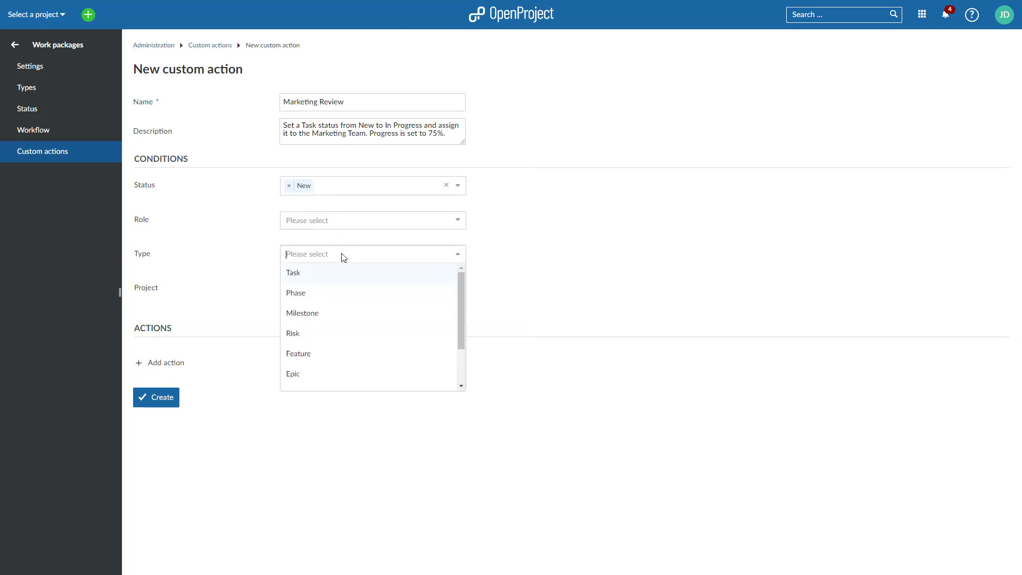
left_click(296, 292)
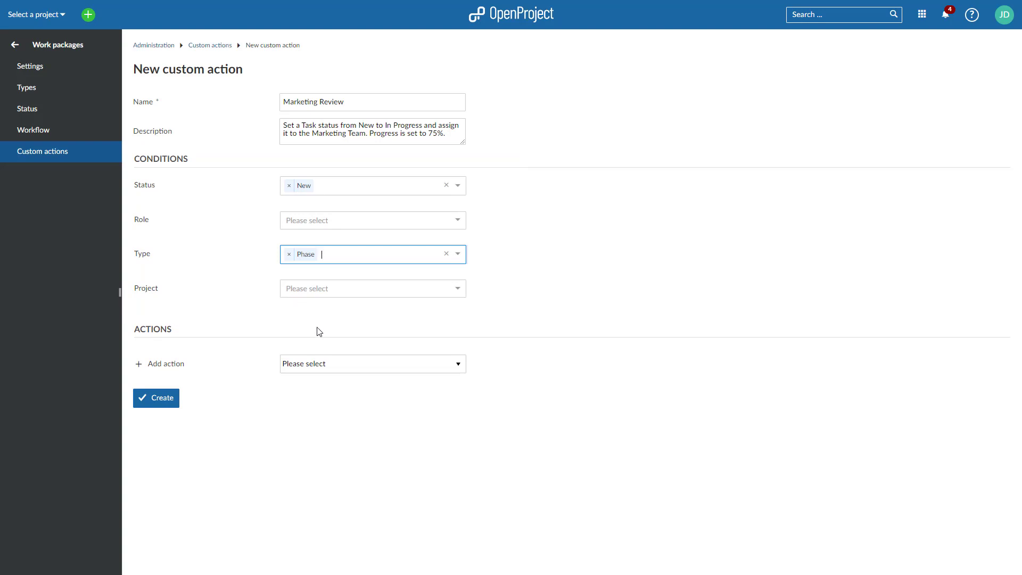
- Add actions setting assignee to Marketing Team and status to In progress
left_click(338, 363)
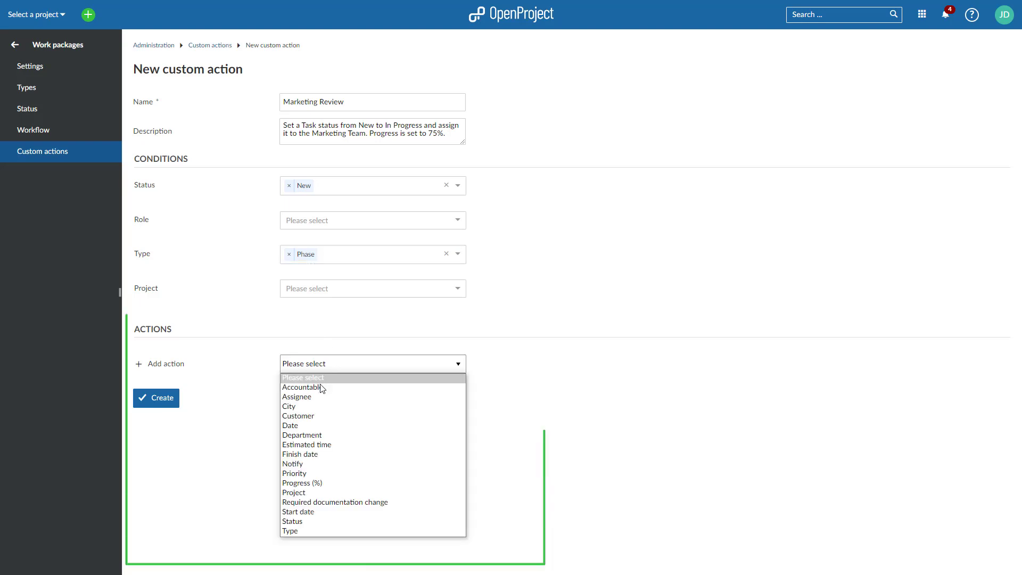
left_click(319, 397)
left_click(336, 361)
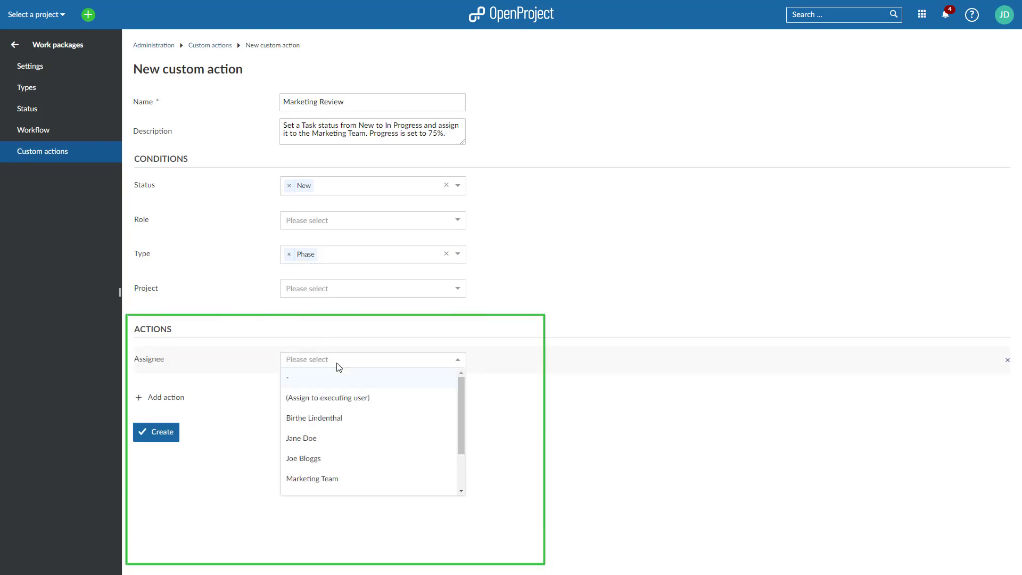
scroll(336, 415, "down", 2)
left_click(325, 436)
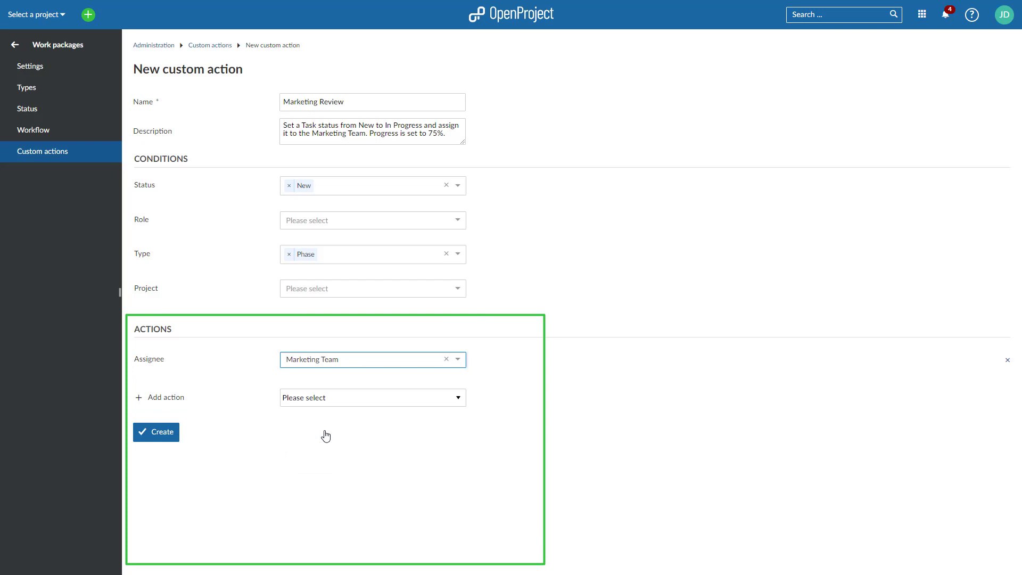
left_click(335, 397)
left_click(327, 393)
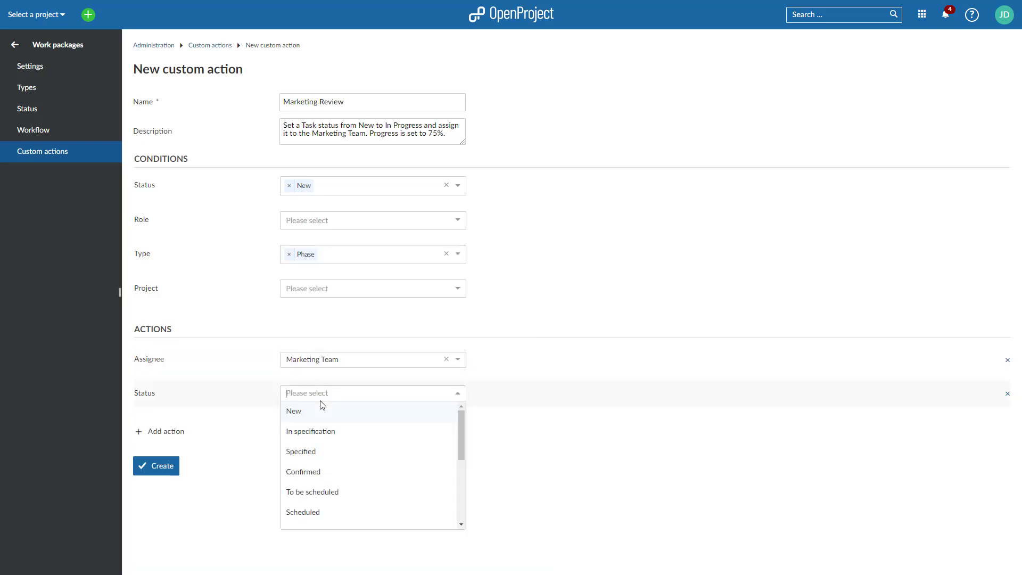
scroll(312, 488, "down", 2)
left_click(306, 432)
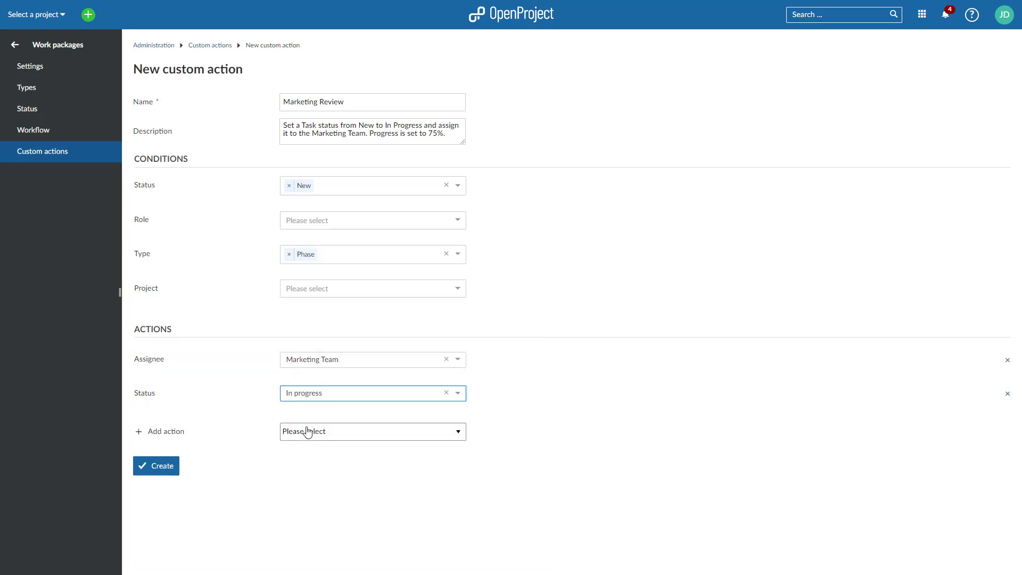
- Add High priority and notify-Product-Development actions, then create the custom action
left_click(306, 431)
left_click(305, 427)
left_click(305, 489)
left_click(306, 465)
left_click(312, 424)
left_click(320, 461)
scroll(322, 431, "down", 2)
left_click(320, 431)
left_click(577, 490)
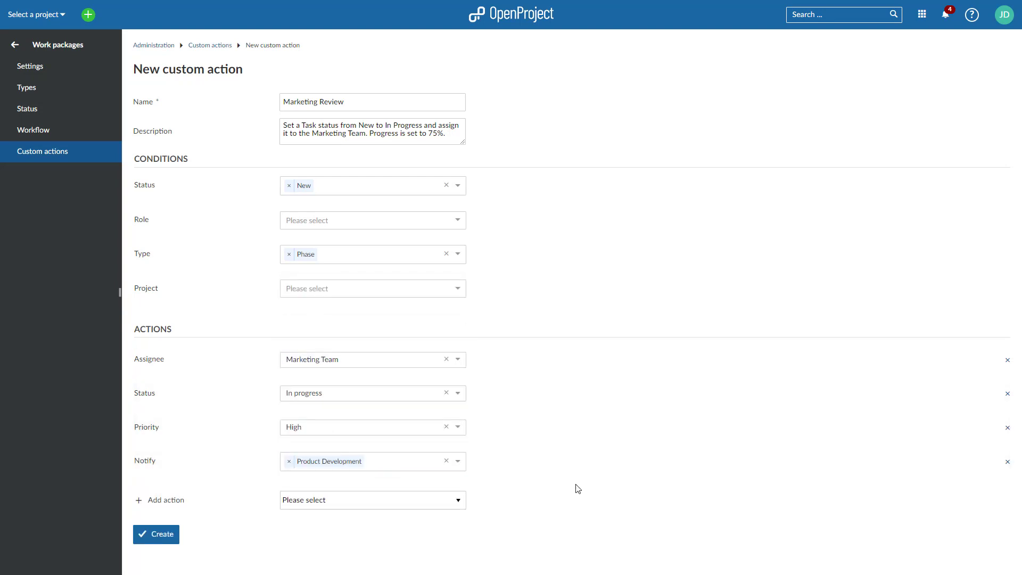
left_click(157, 535)
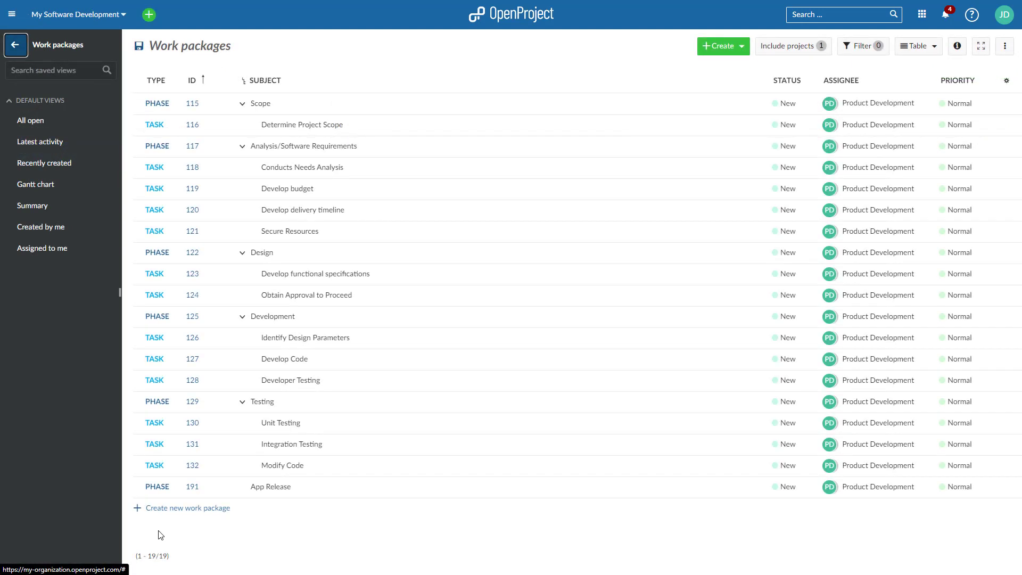
- Run Marketing Review on work package 191, App Release
left_click(495, 487)
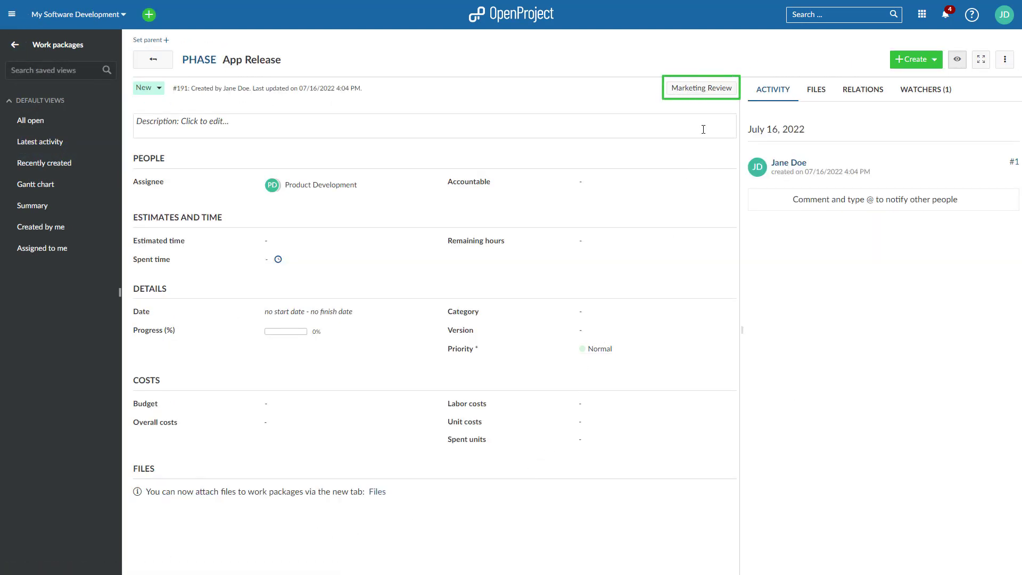
left_click(706, 90)
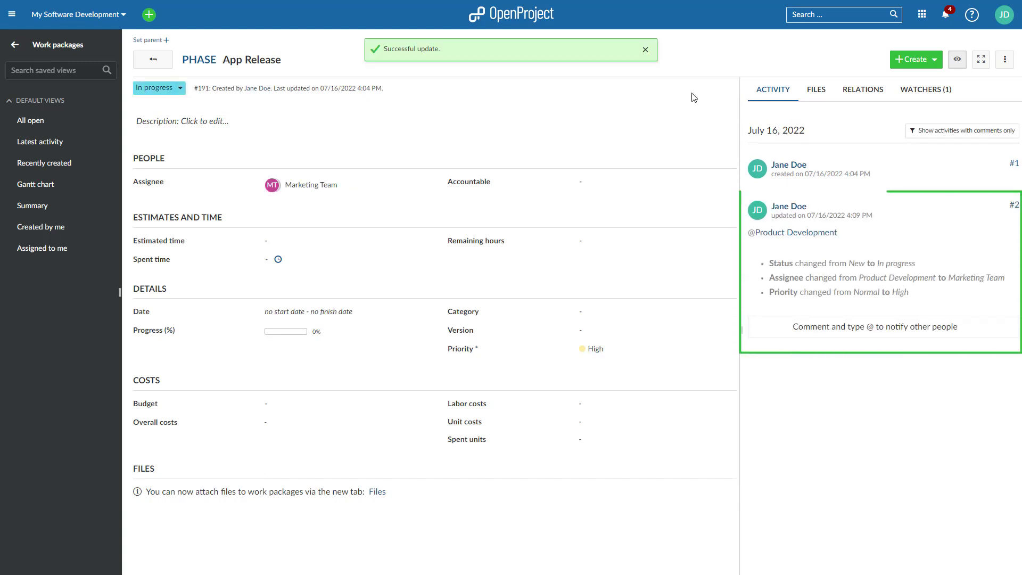